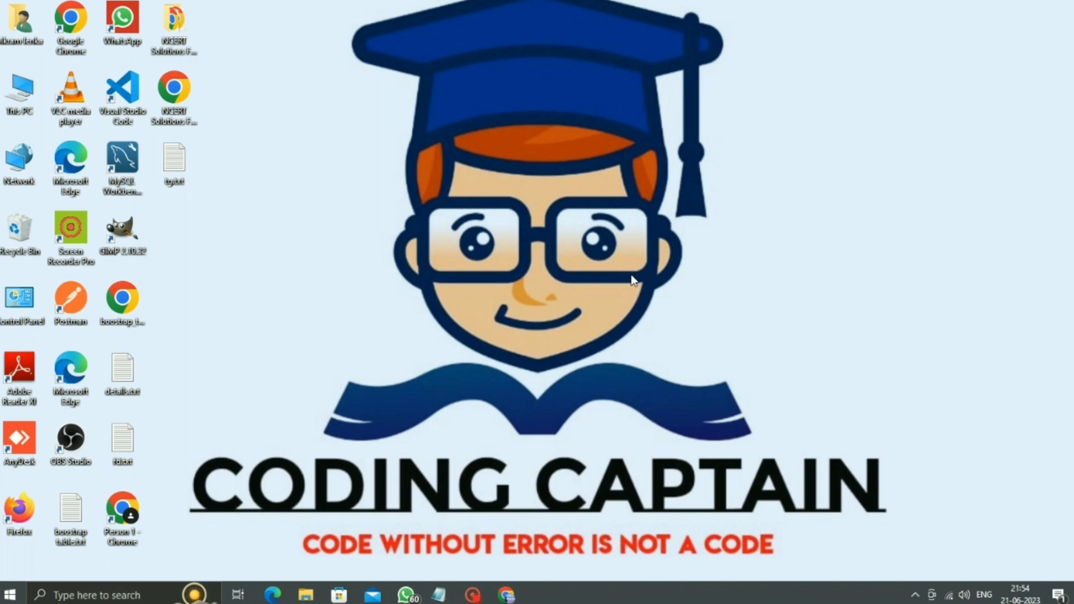
Step: Skip BigRock's new-panel welcome message, then switch to the Hostinger hPanel home tab
click(506, 595)
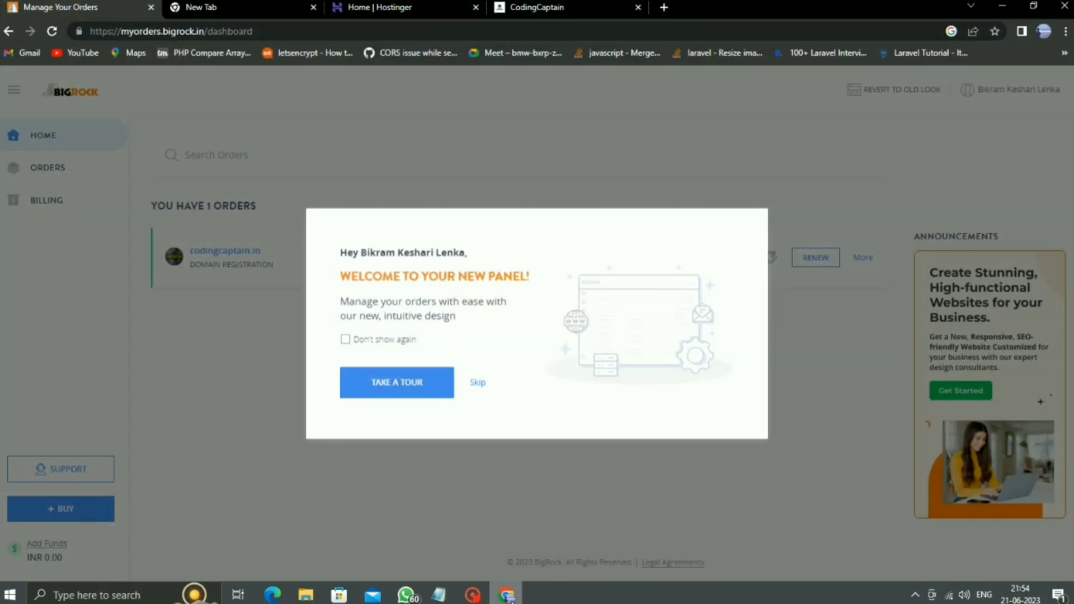
click(479, 383)
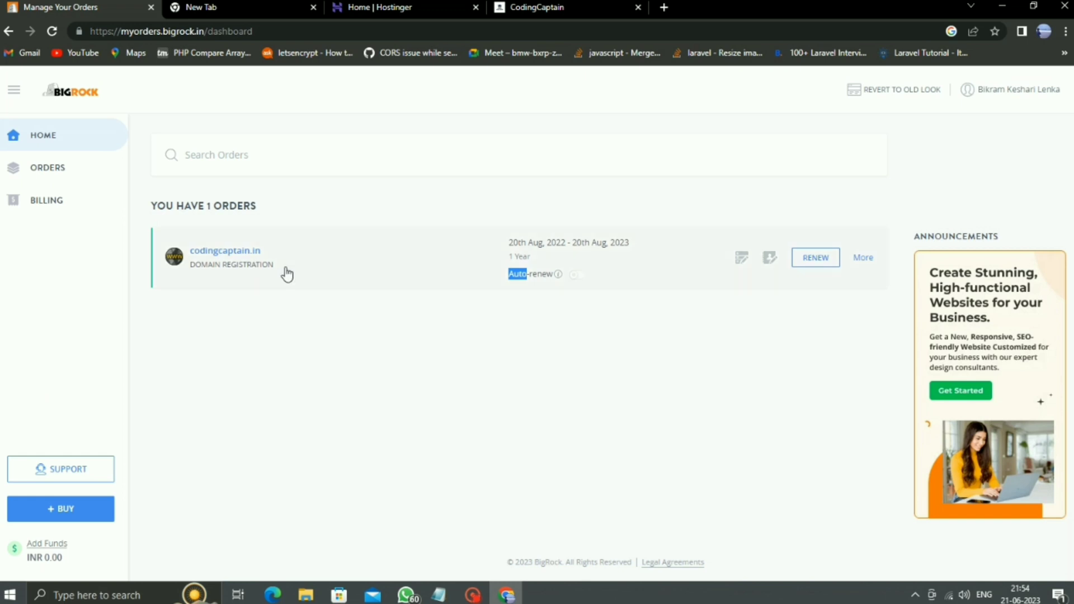
click(379, 5)
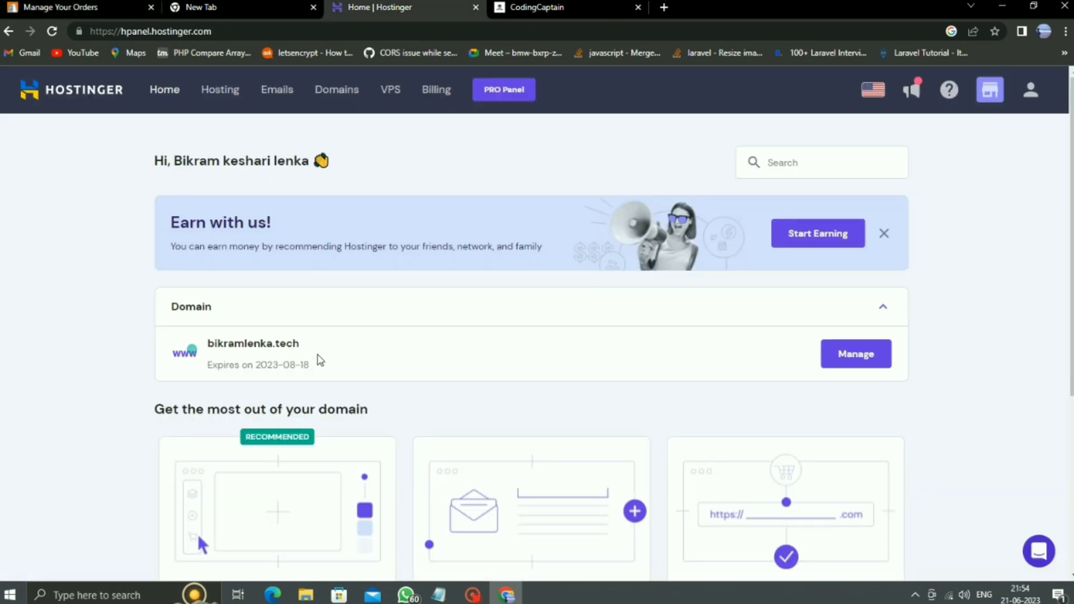
scroll(319, 360, down, 5)
scroll(319, 360, up, 5)
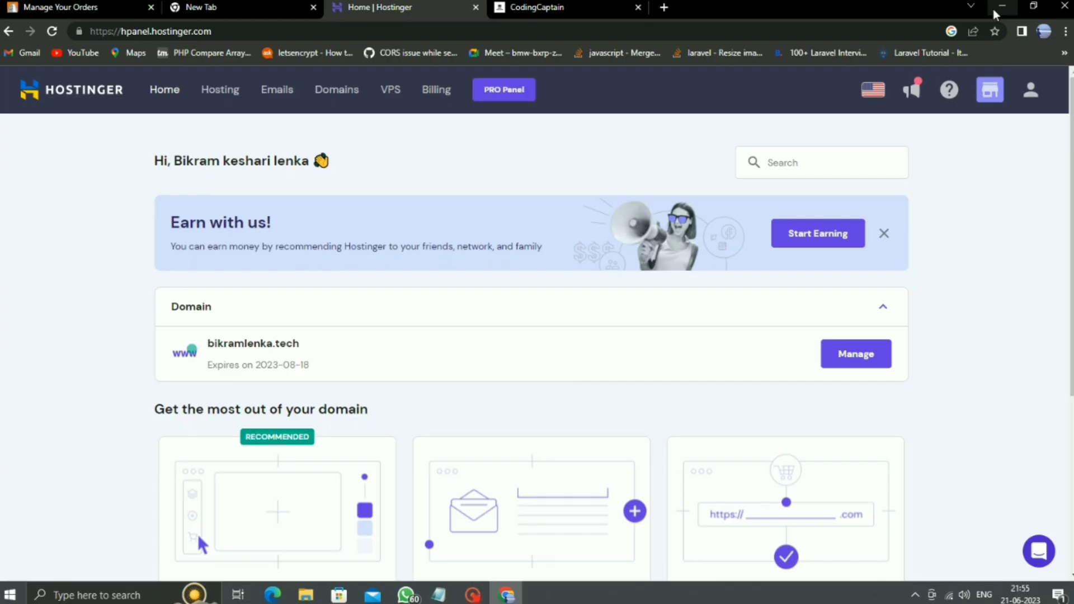
Step: Open the codingcaptain.in order in BigRock and review its expiry, dns1–dns4.bigrock.in name servers and transfer code
click(43, 4)
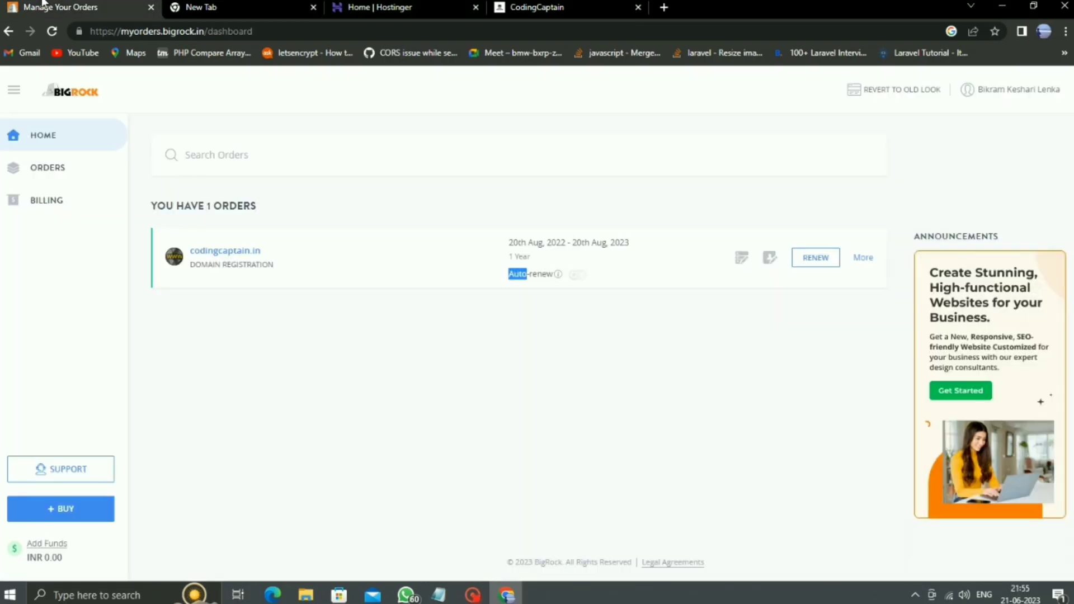
click(472, 445)
click(246, 253)
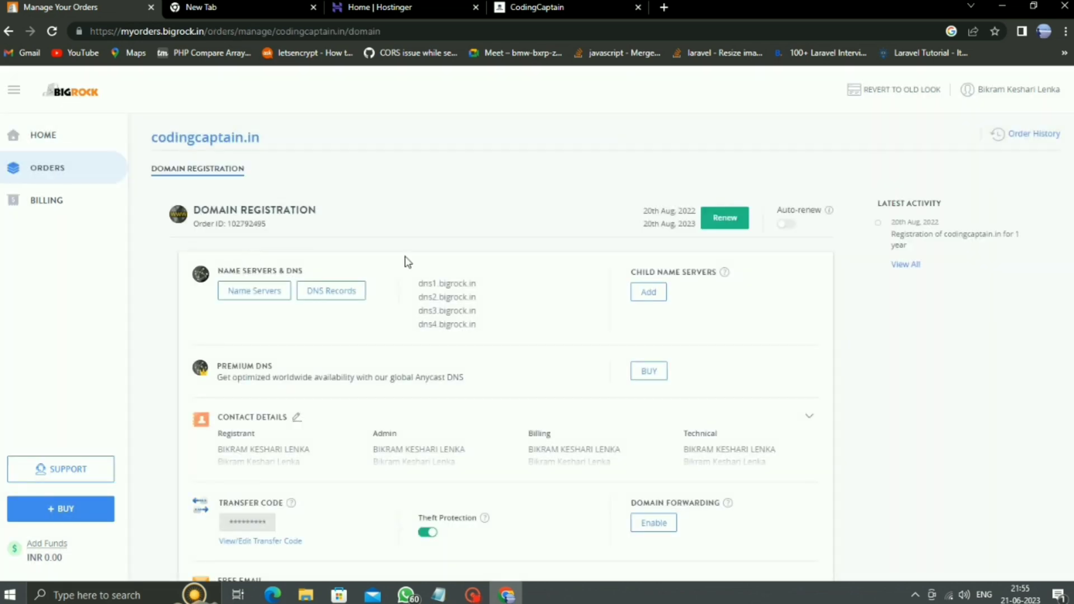
scroll(480, 324, down, 1)
scroll(616, 338, up, 1)
scroll(532, 398, down, 3)
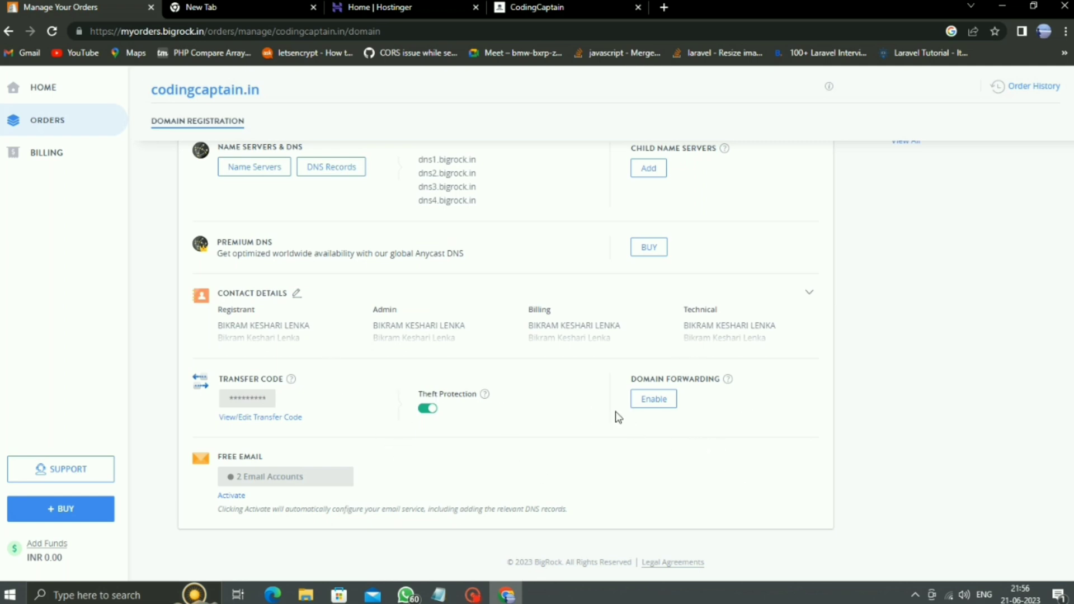
scroll(619, 416, up, 1)
scroll(620, 442, down, 1)
scroll(621, 456, up, 1)
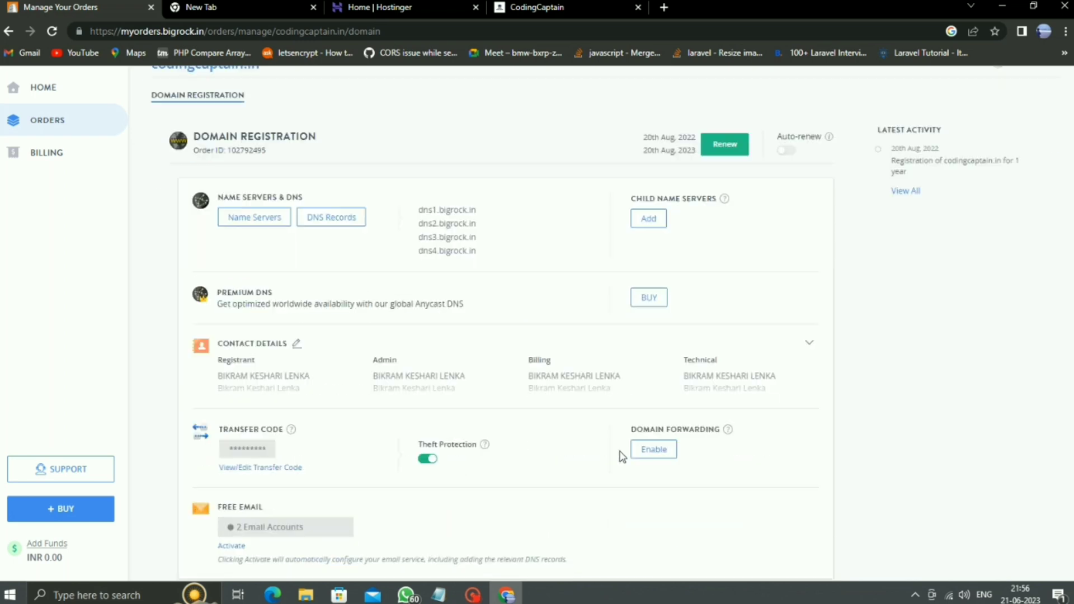
scroll(622, 456, up, 1)
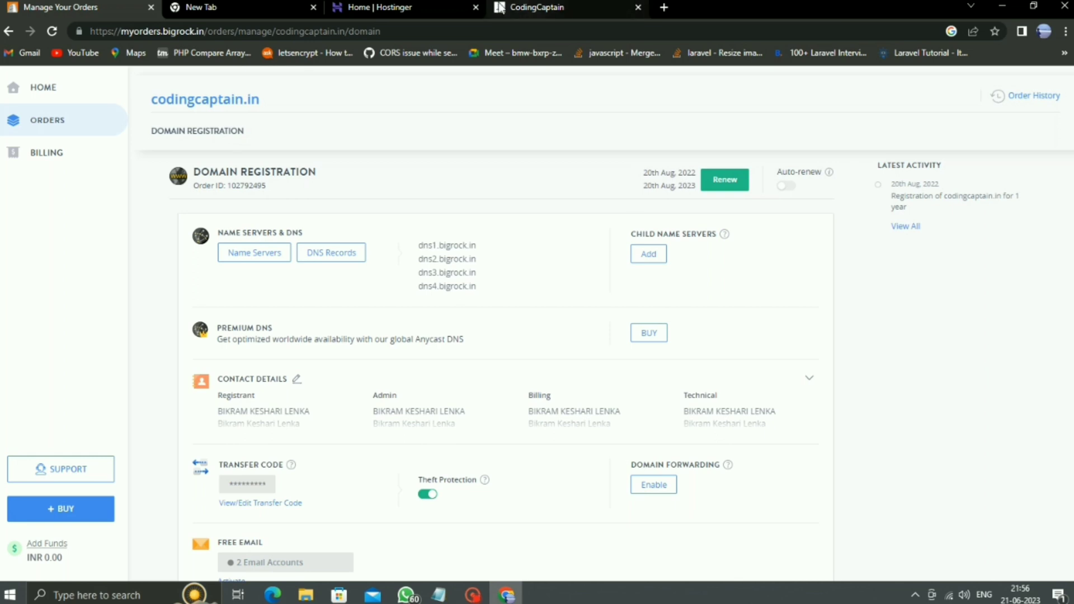
Step: From Hostinger's Domains page, request a transfer of codingcaptain.in; it is rejected as locked
click(416, 7)
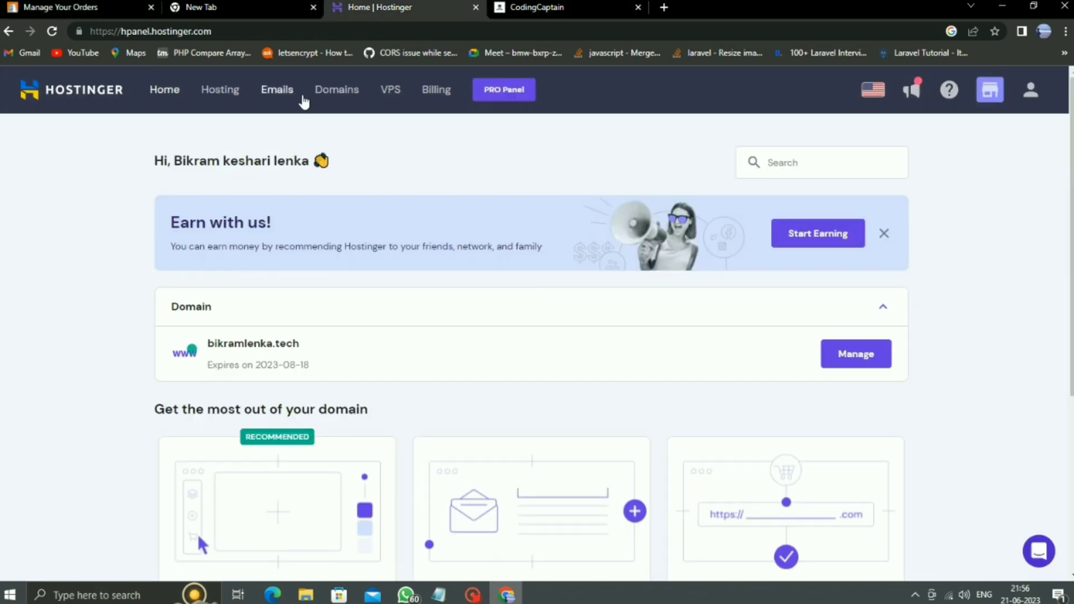
click(328, 99)
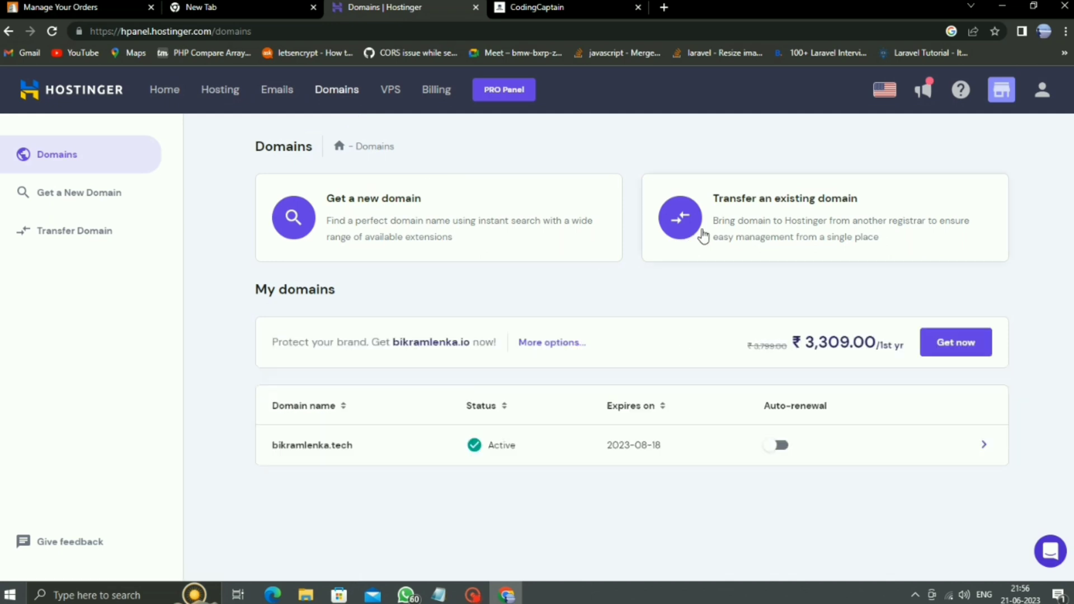
click(792, 222)
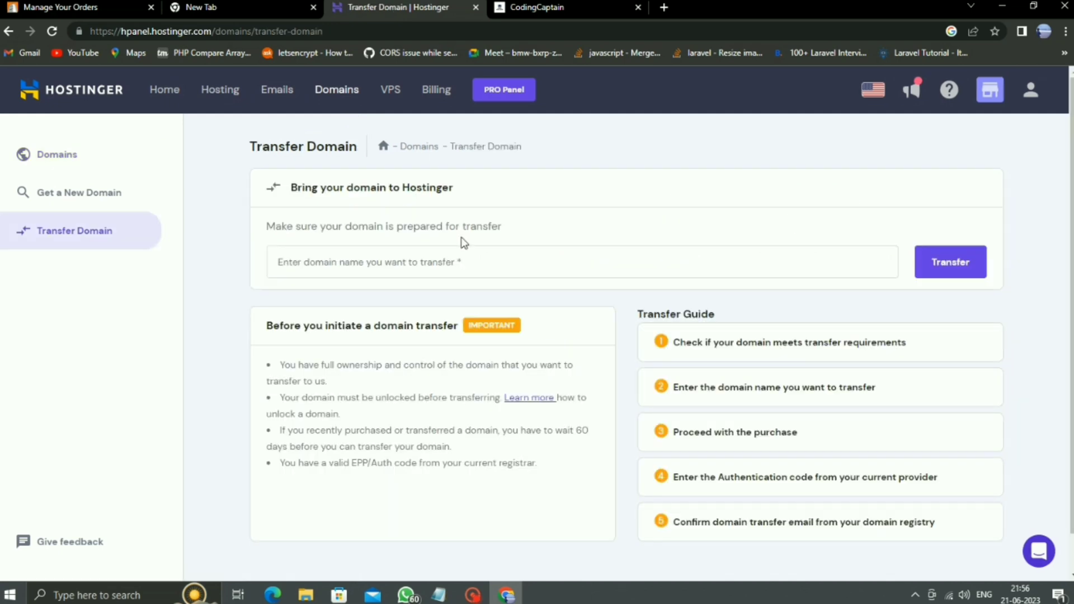
click(464, 259)
text(coding)
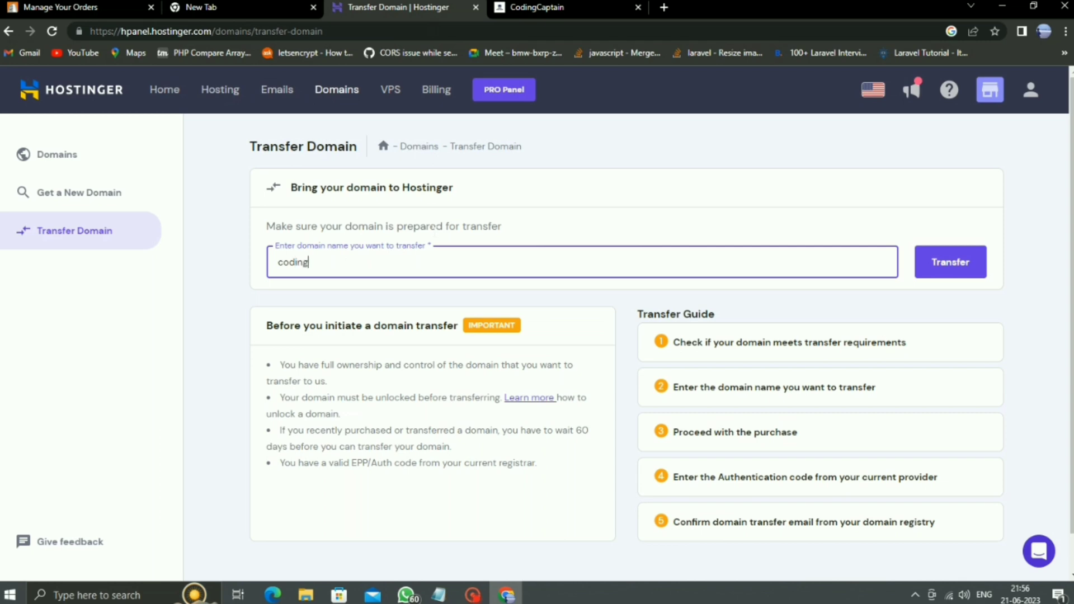
text(captain.in)
click(976, 265)
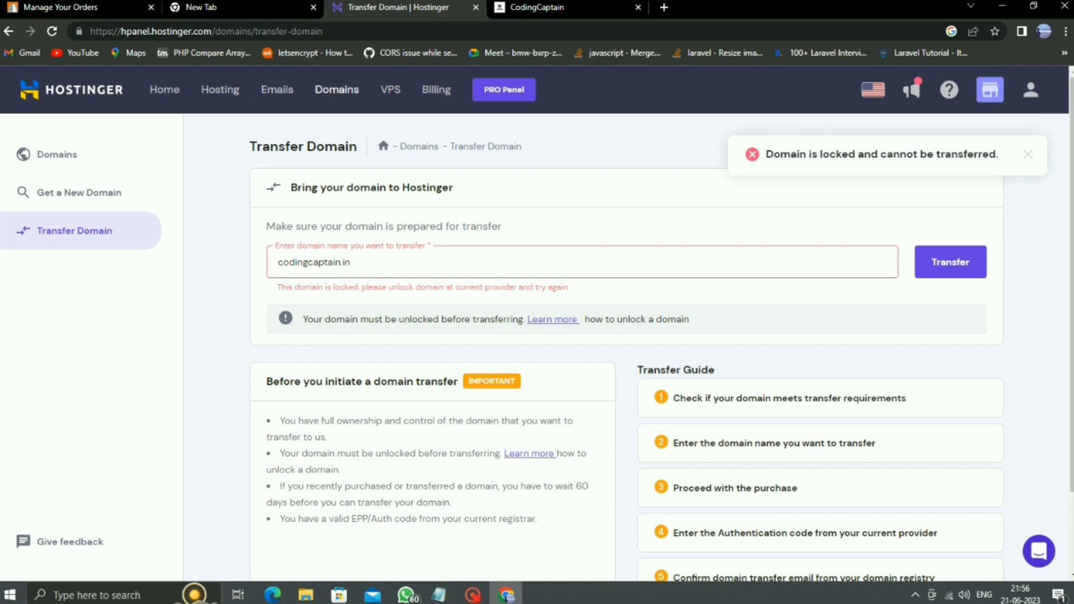
Step: Disable theft protection for codingcaptain.in in BigRock and go back to Hostinger's Transfer Domain page
click(78, 8)
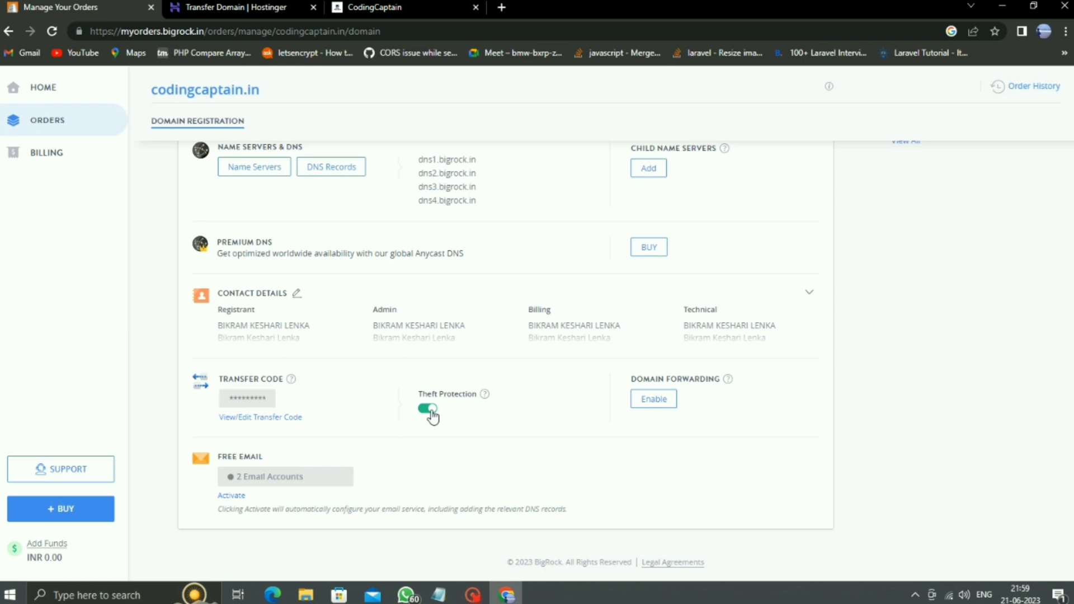
click(429, 410)
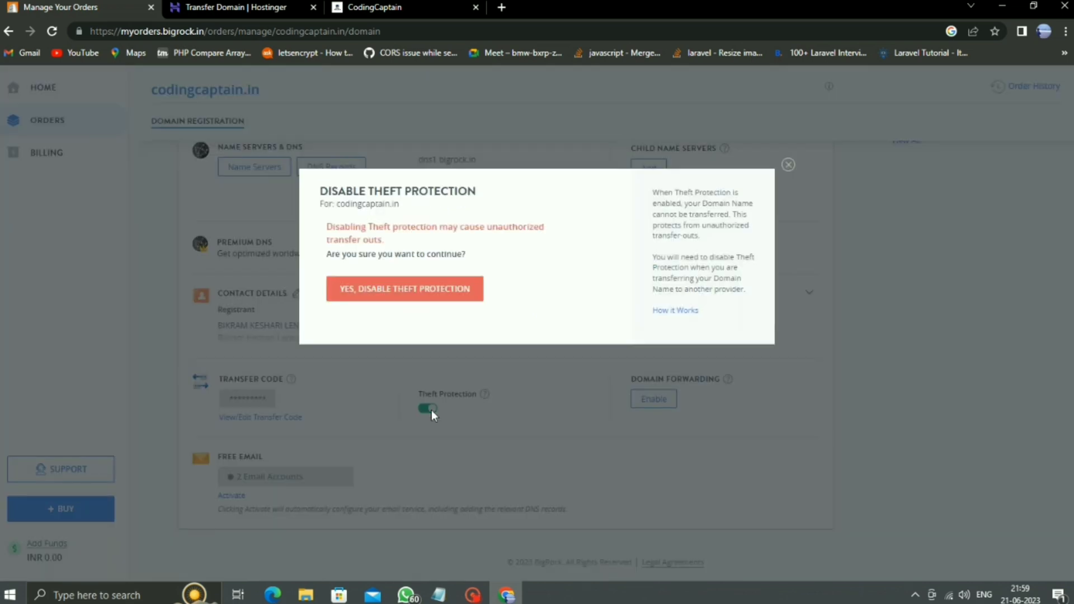
click(378, 293)
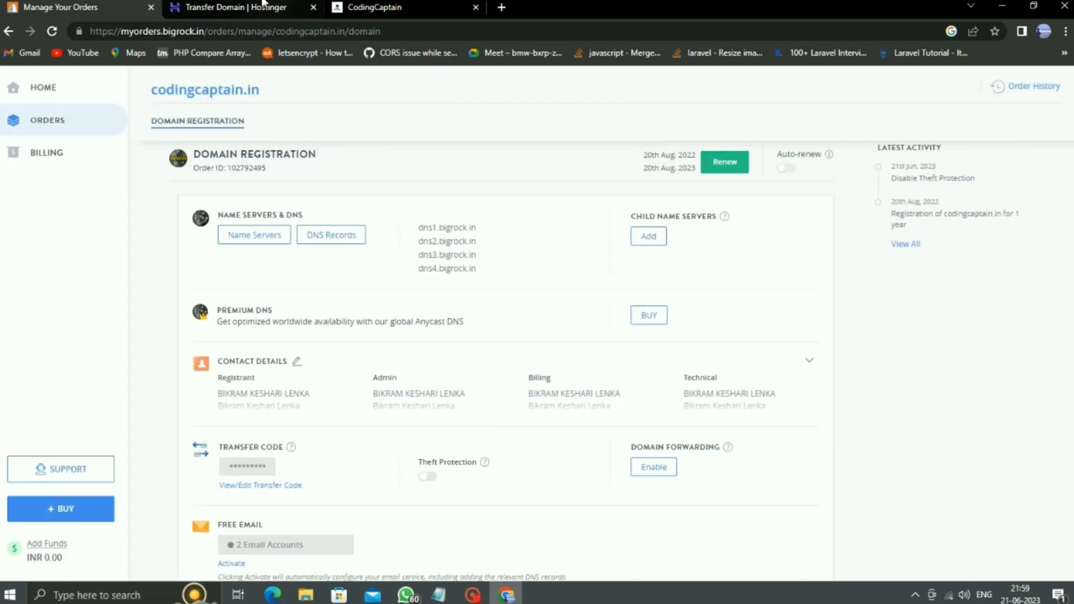
click(225, 6)
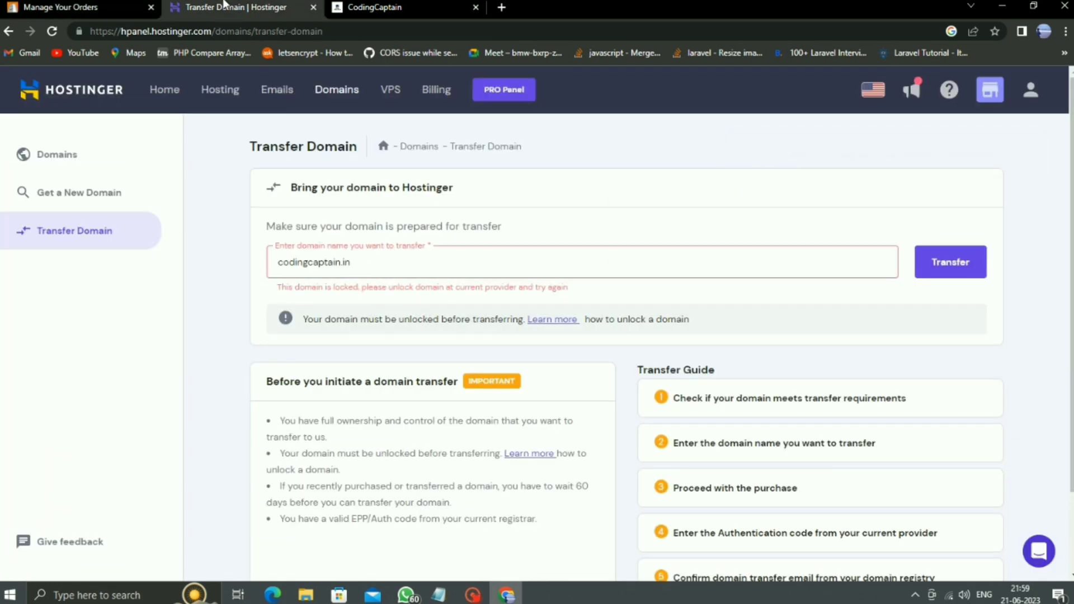
Step: Retry the codingcaptain.in transfer and pay ₹499 so it's listed as Pending setup
click(940, 264)
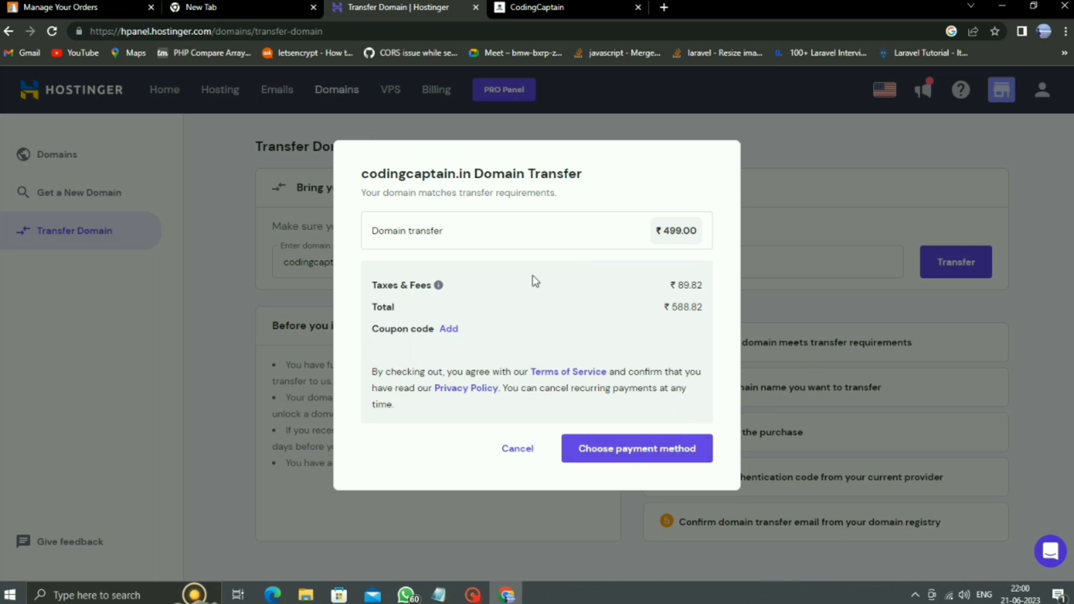
click(647, 454)
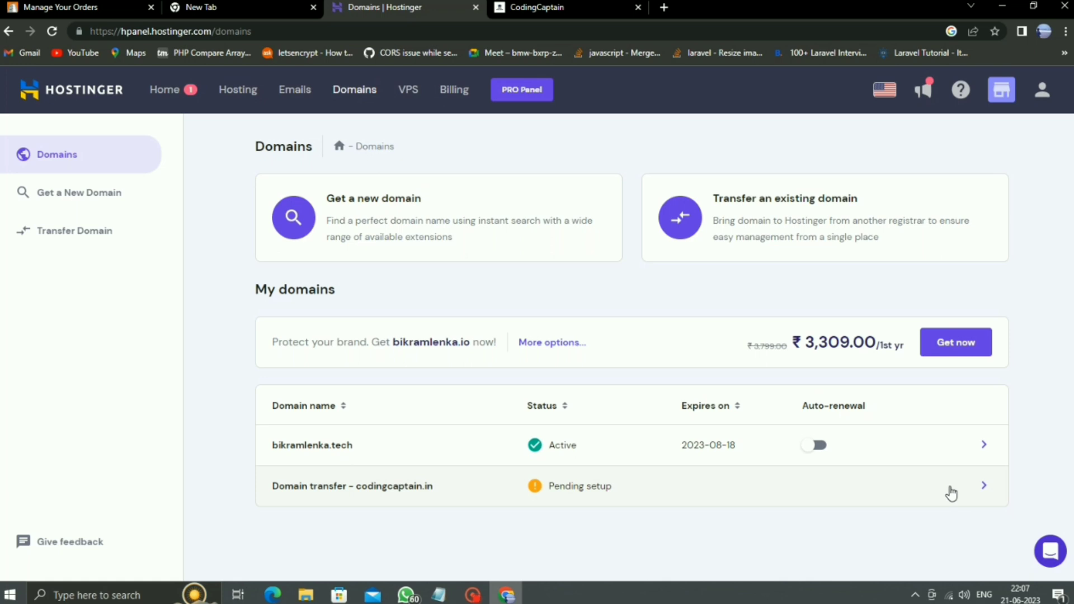
Step: Open the pending codingcaptain.in transfer, enter the city and address contact details, and continue to the EPP step
click(984, 486)
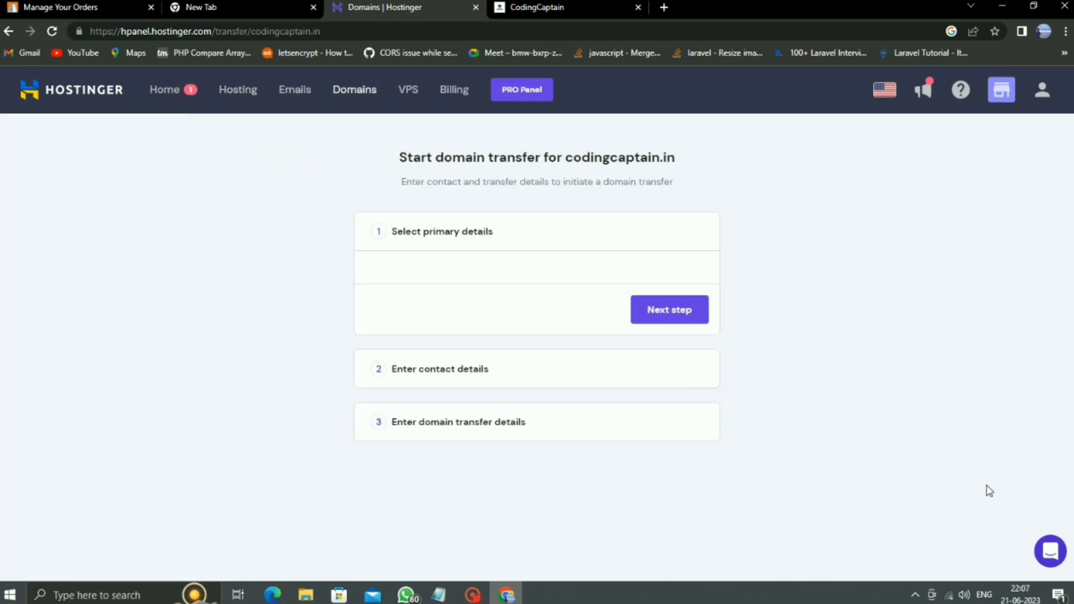
click(670, 380)
click(609, 309)
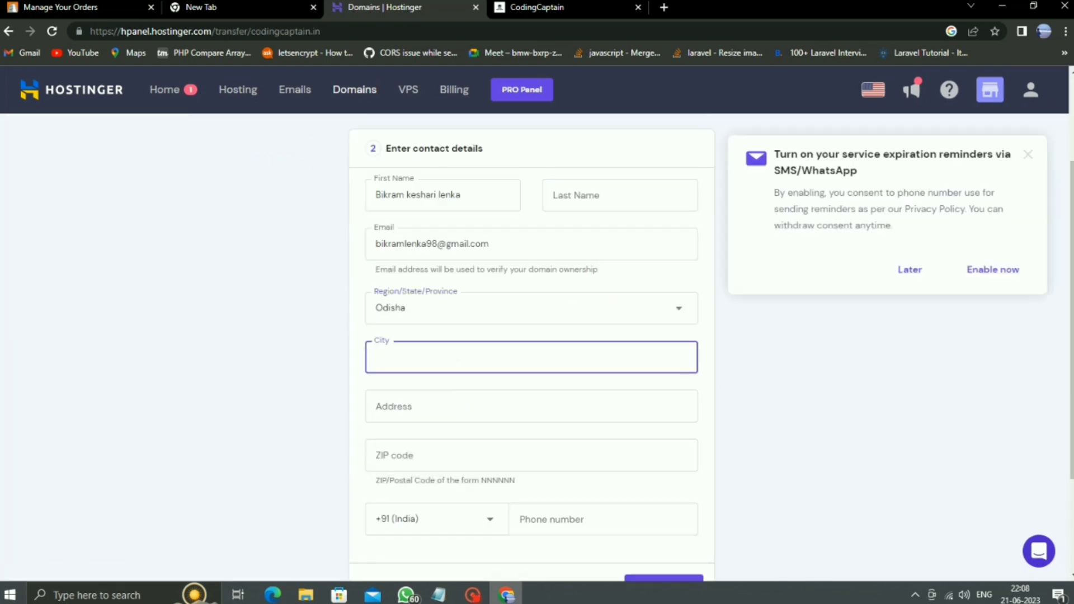
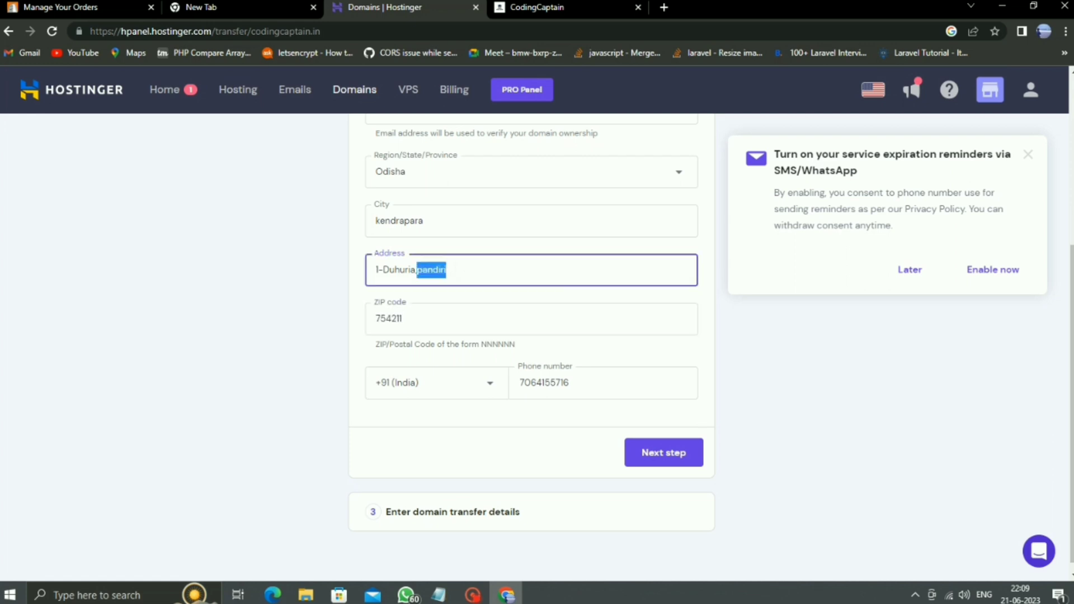
click(664, 462)
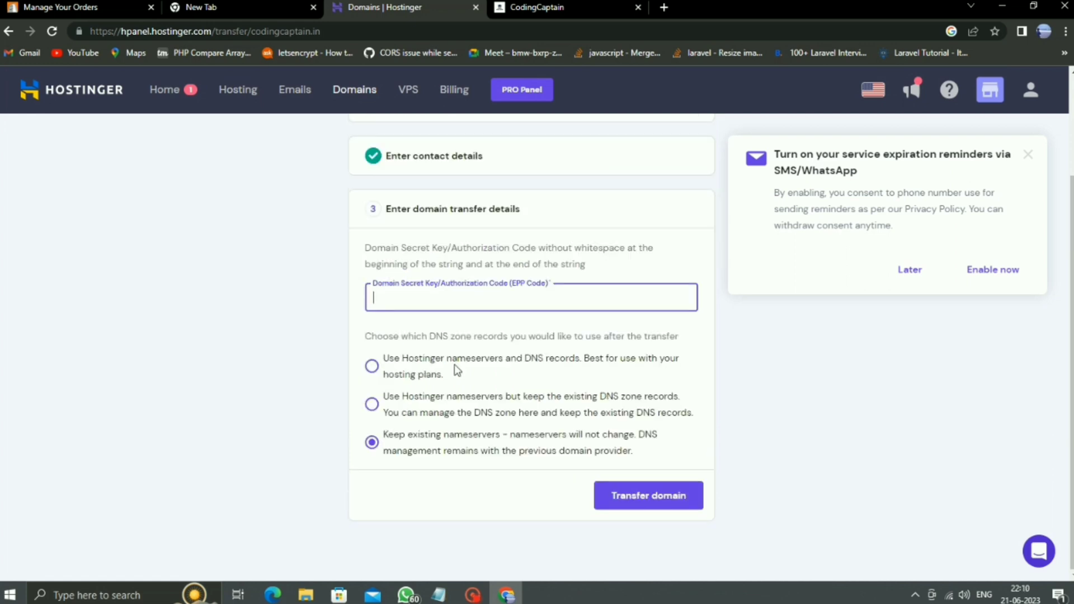
Step: Copy codingcaptain.in's transfer secret from BigRock and paste it into Hostinger's EPP code field
key(ctrl+Tab)
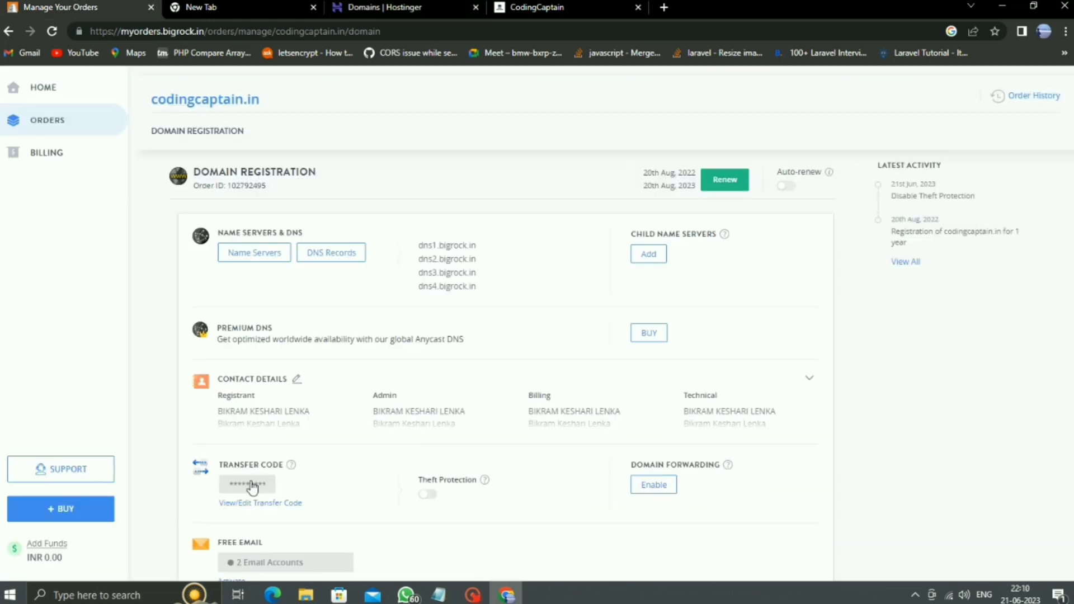
click(250, 483)
click(524, 215)
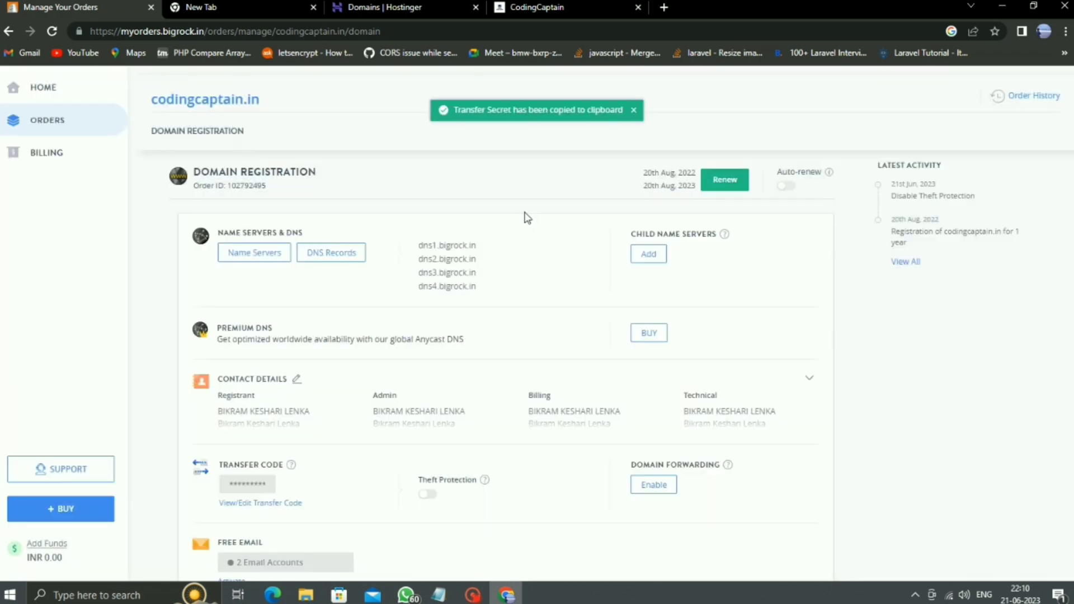
click(553, 7)
click(408, 9)
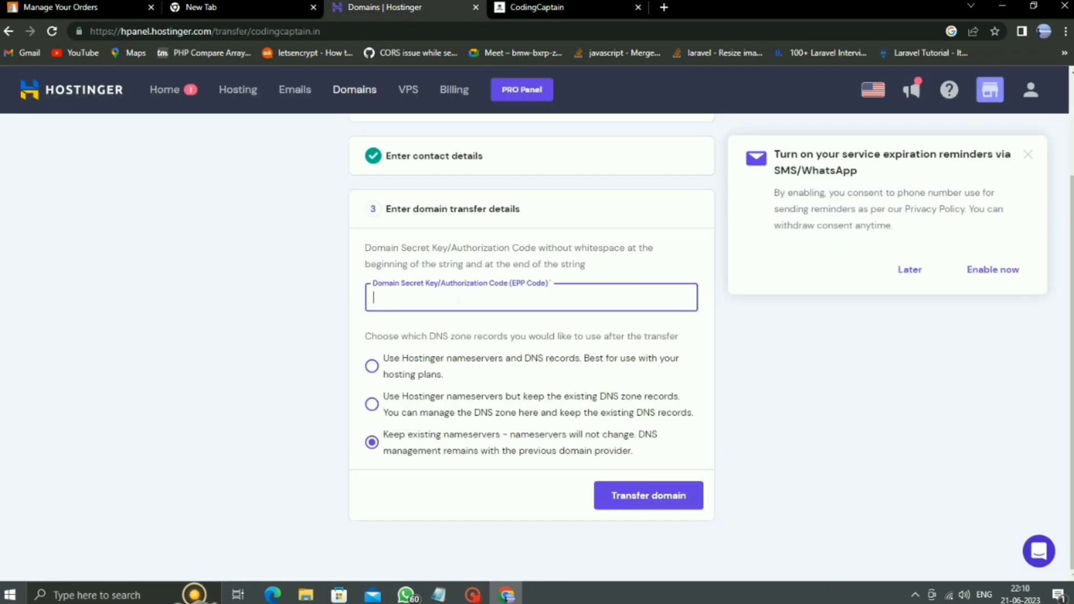
right_click(457, 303)
click(515, 410)
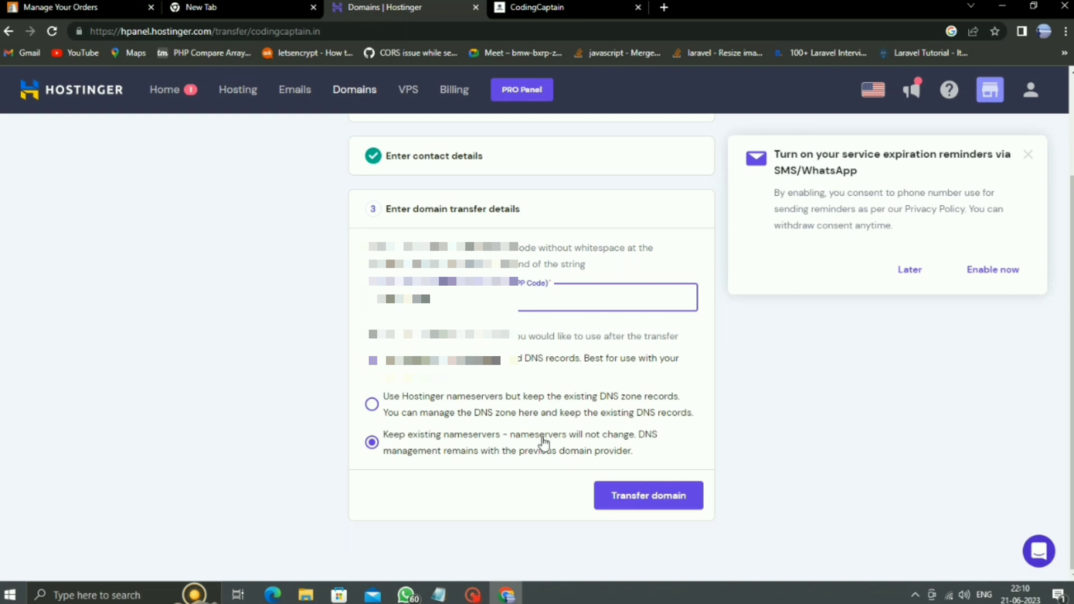
Step: Submit the codingcaptain.in transfer, decline the expiration reminders offer, and view the Transferring domain overview
click(643, 500)
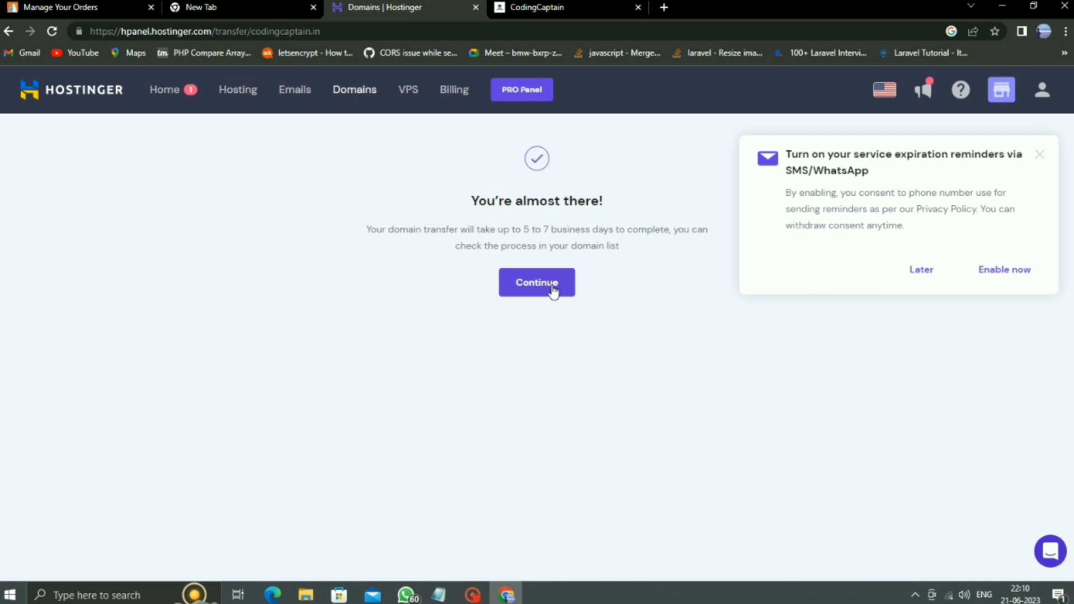
click(920, 270)
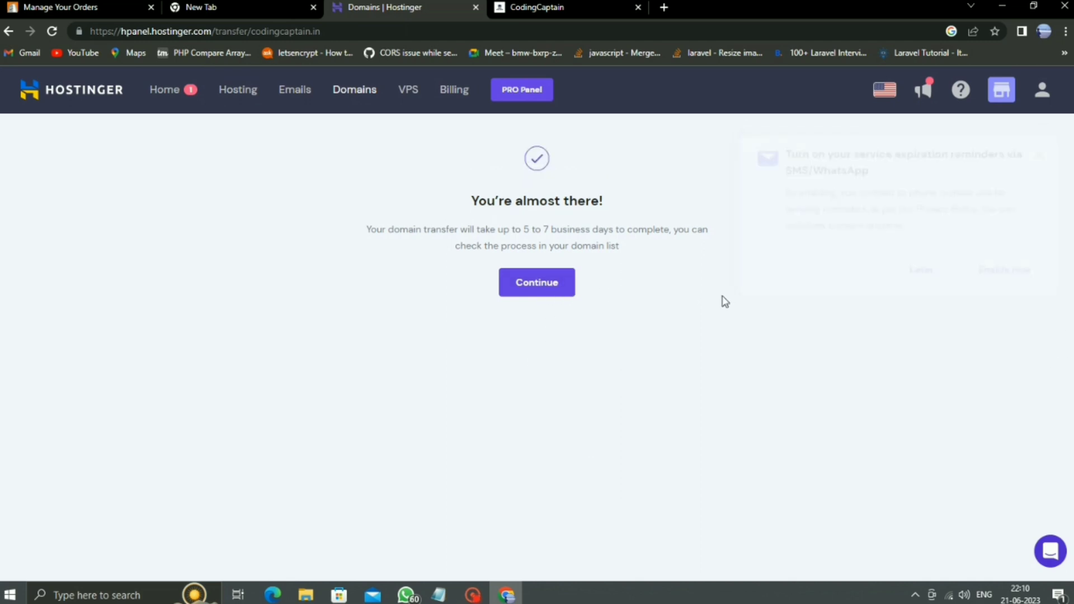
click(545, 297)
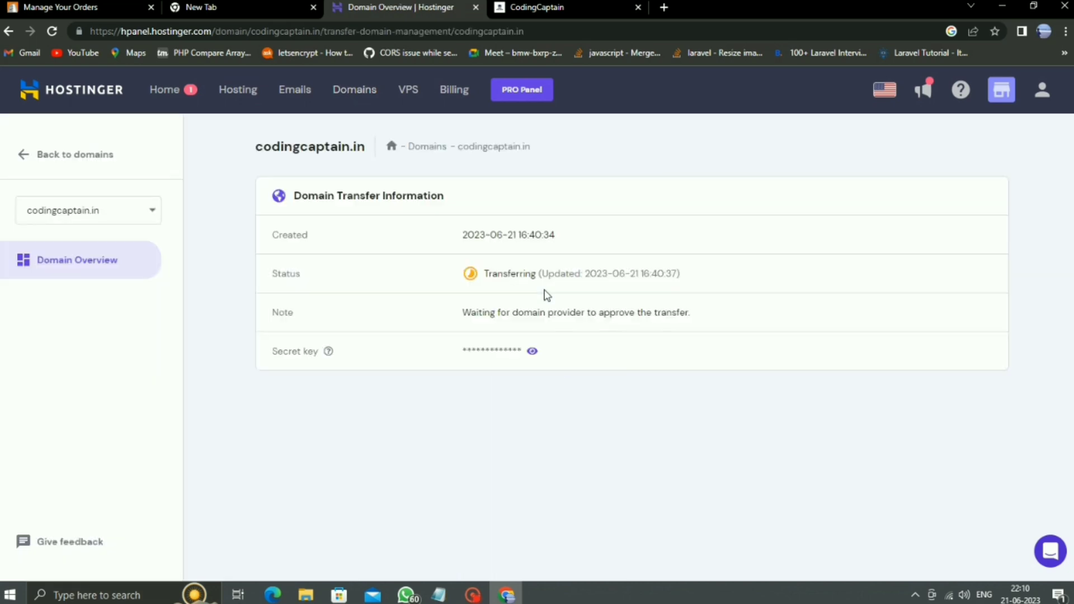